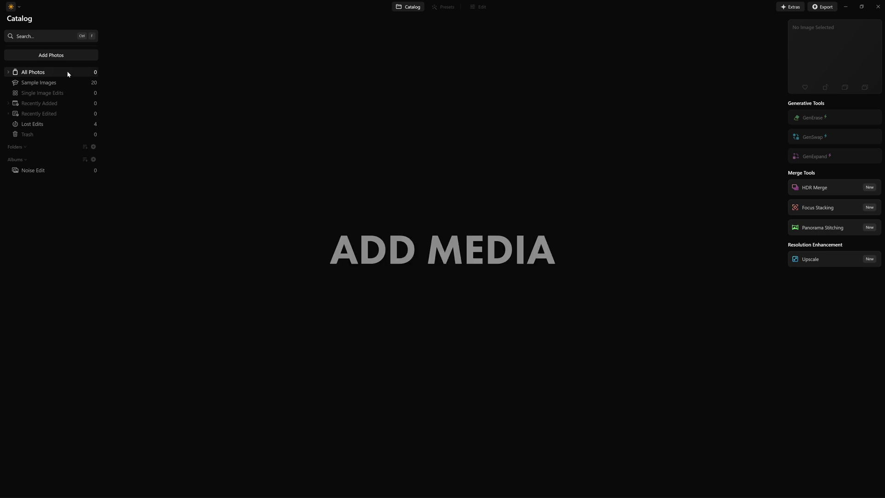
Step: Begin adding a folder and pick the Nikon Event folder as the import source
left_click(55, 56)
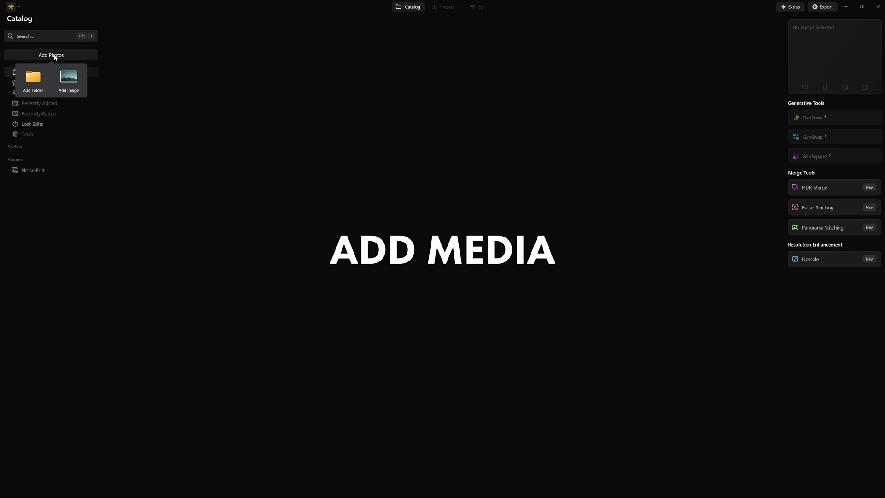
left_click(32, 85)
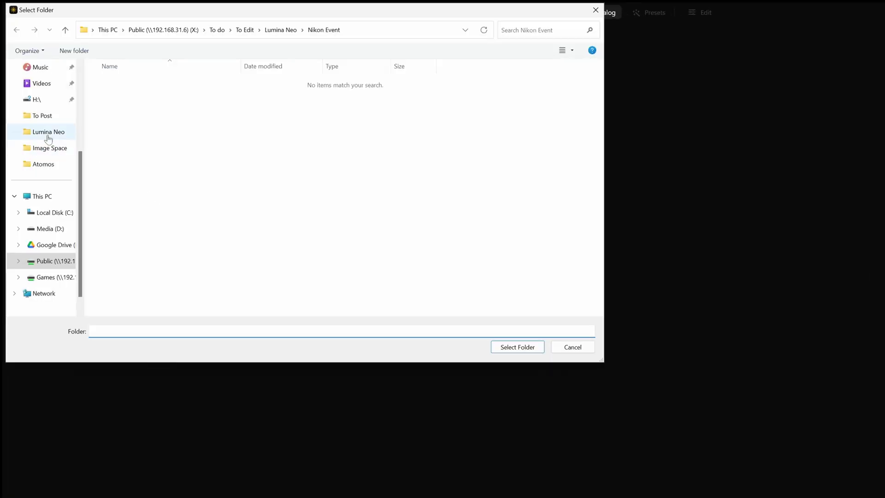
left_click(65, 29)
left_click(108, 82)
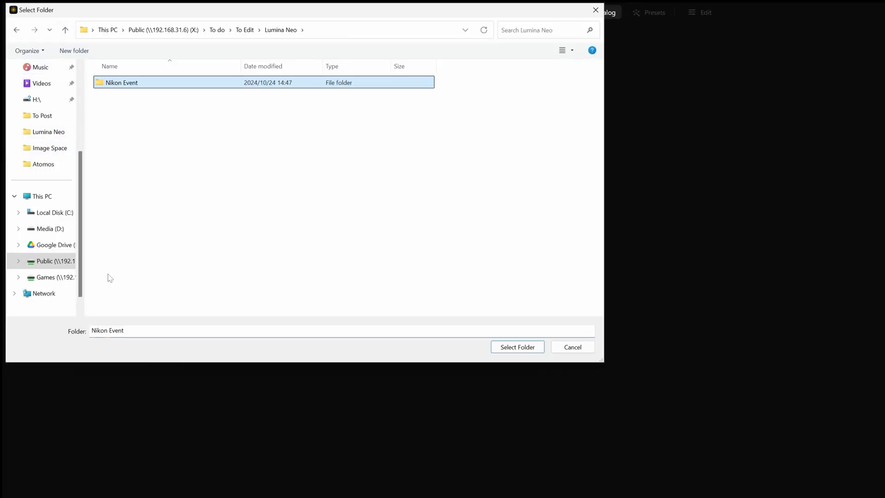
Step: Import the Nikon Event folder and scroll through its three RAW photos in the grid
left_click(506, 349)
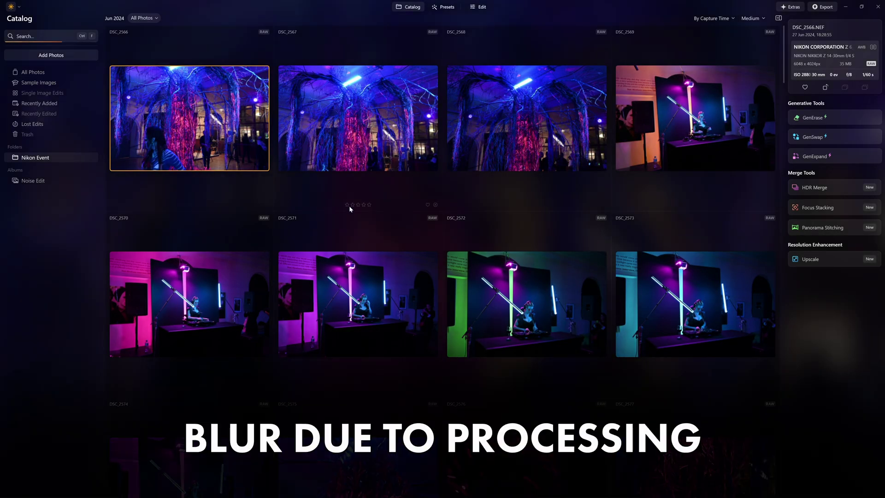
scroll(360, 210, "down", 5)
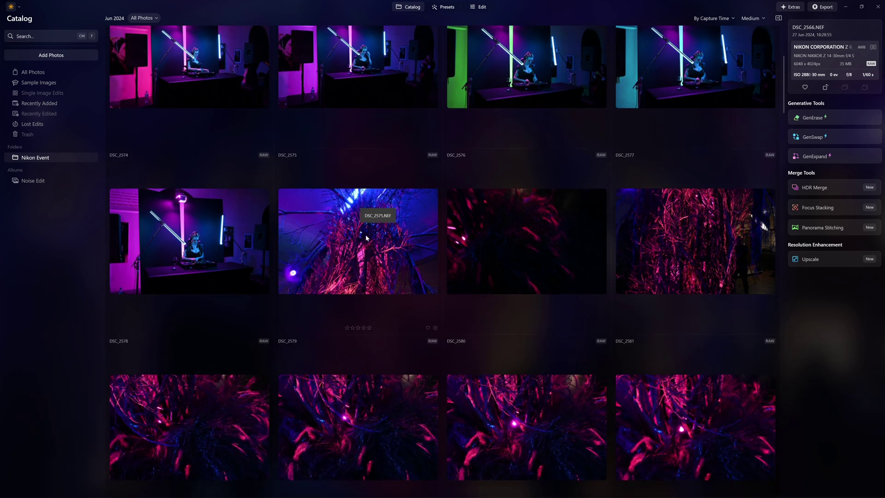
scroll(340, 228, "up", 4)
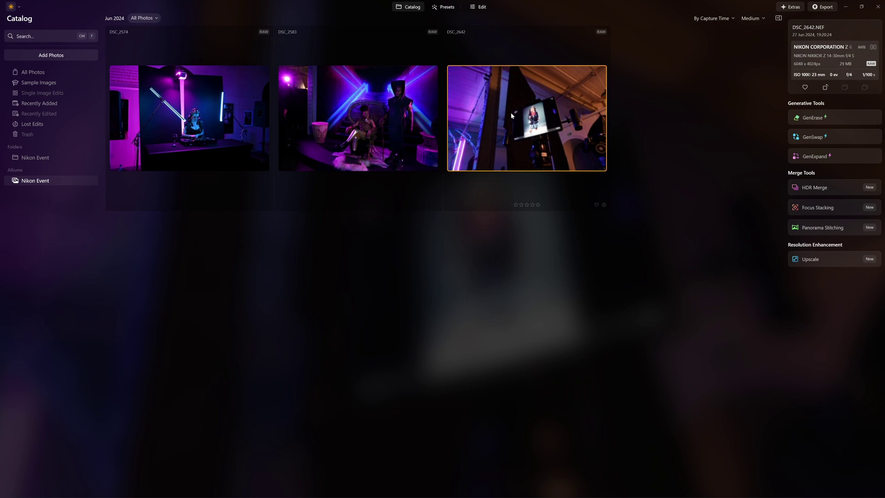
double_click(527, 115)
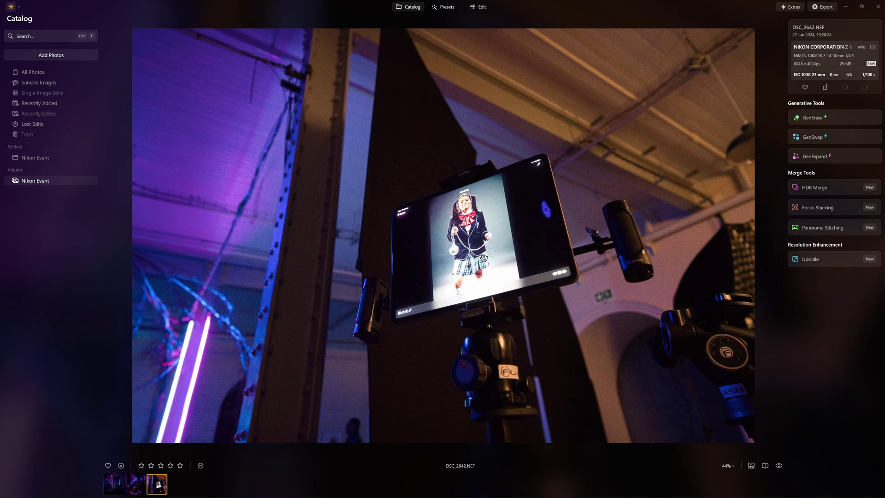
left_click(411, 8)
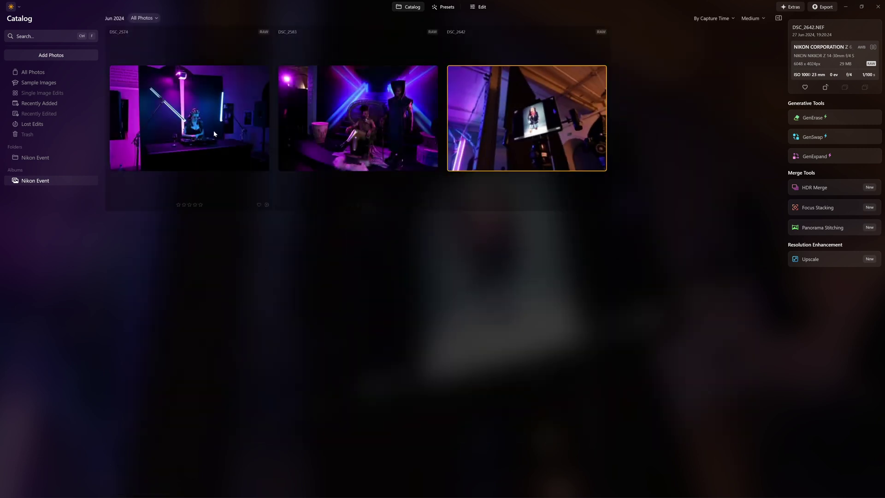
left_click(257, 141)
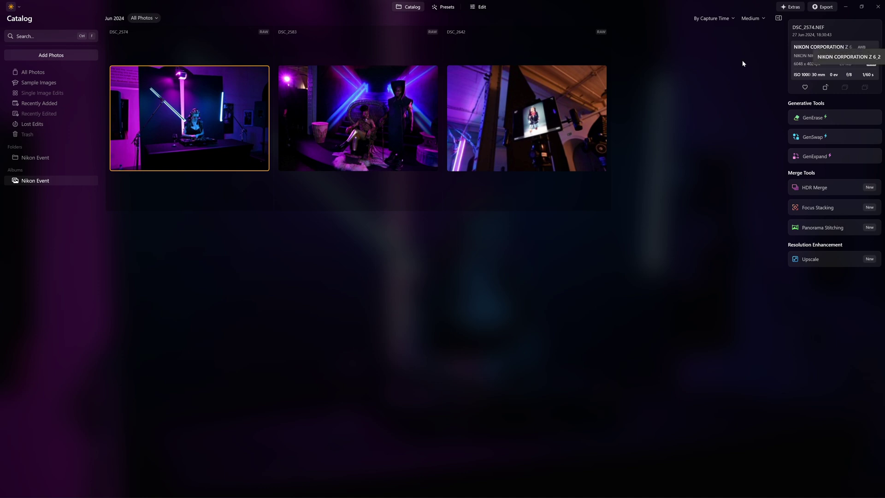
left_click(433, 119)
left_click(528, 105)
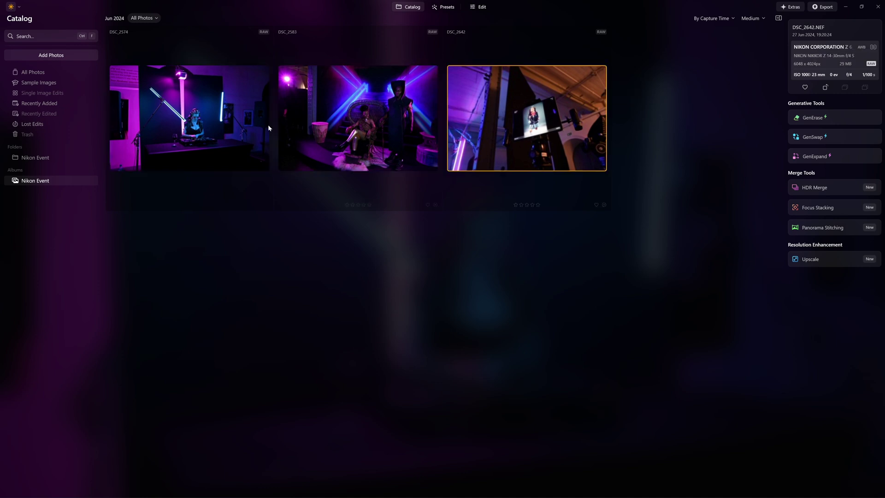
key("Home")
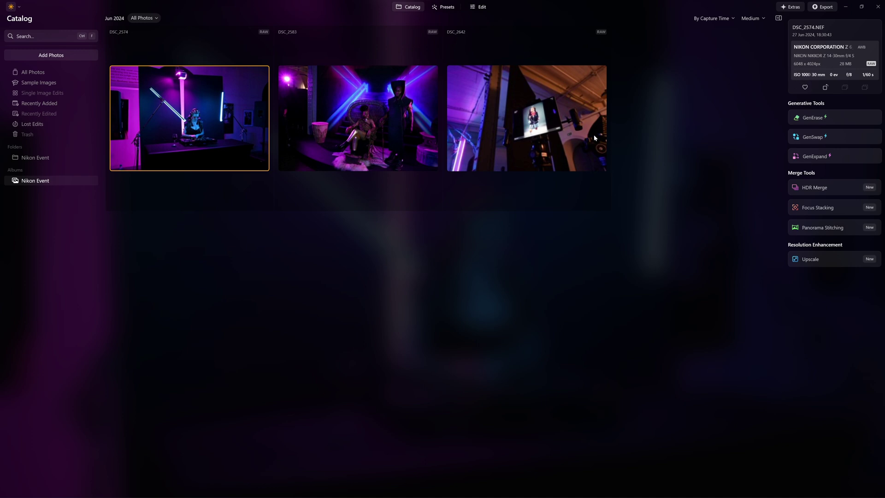
key("Right")
key("Right")
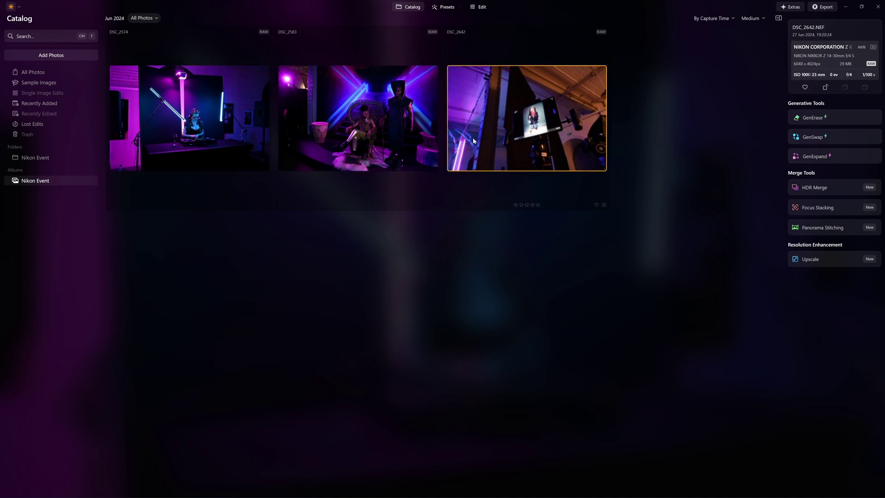
left_click(388, 120)
left_click(228, 117)
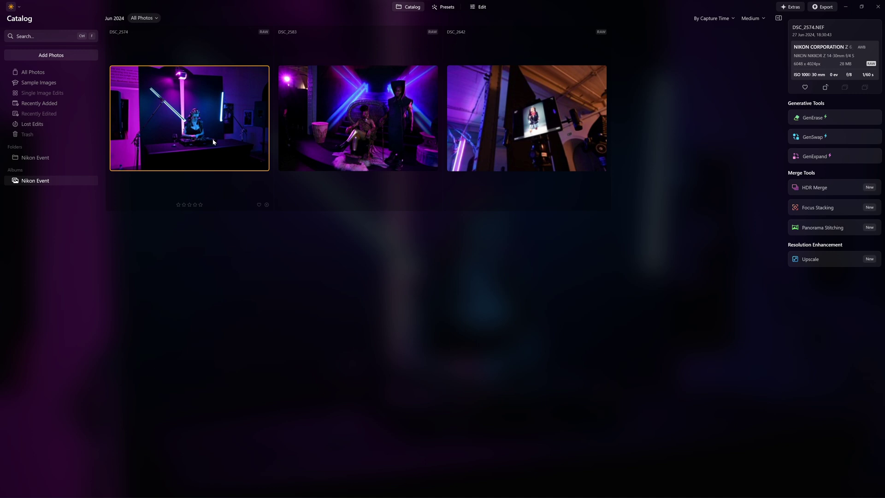
Step: Open DSC_2574 full size, return to the grid, then reopen it in the viewer
double_click(218, 124)
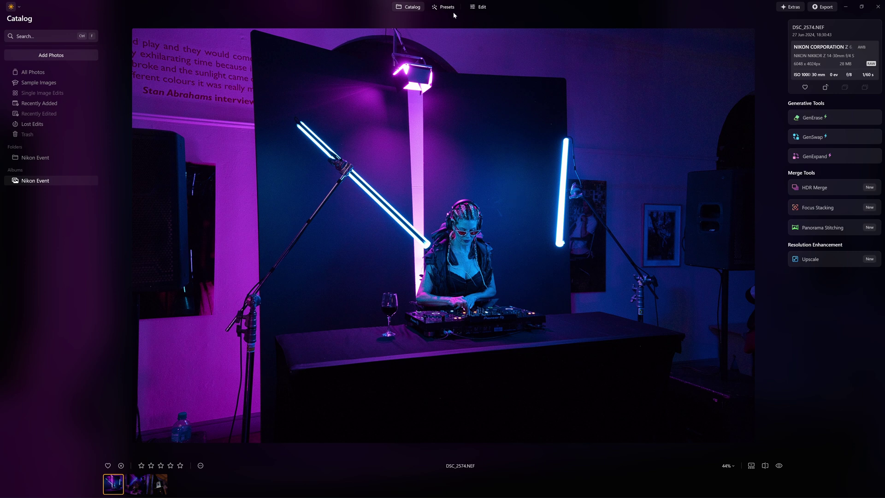
left_click(406, 9)
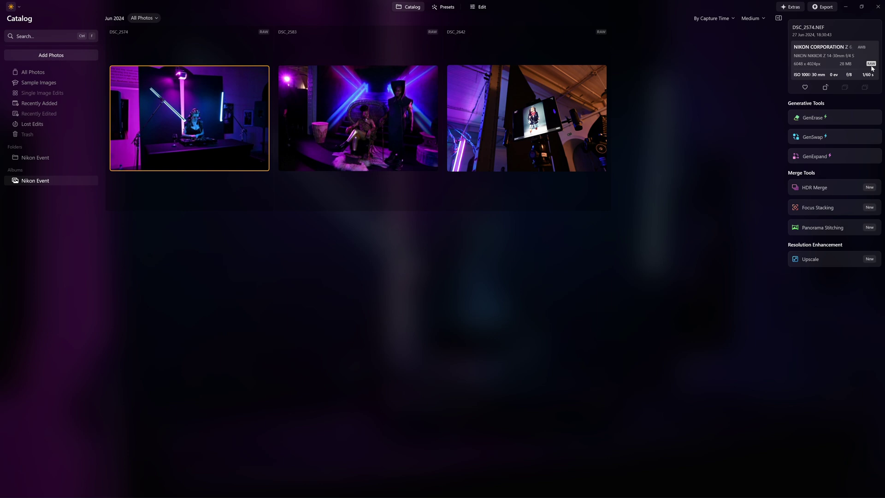
double_click(205, 106)
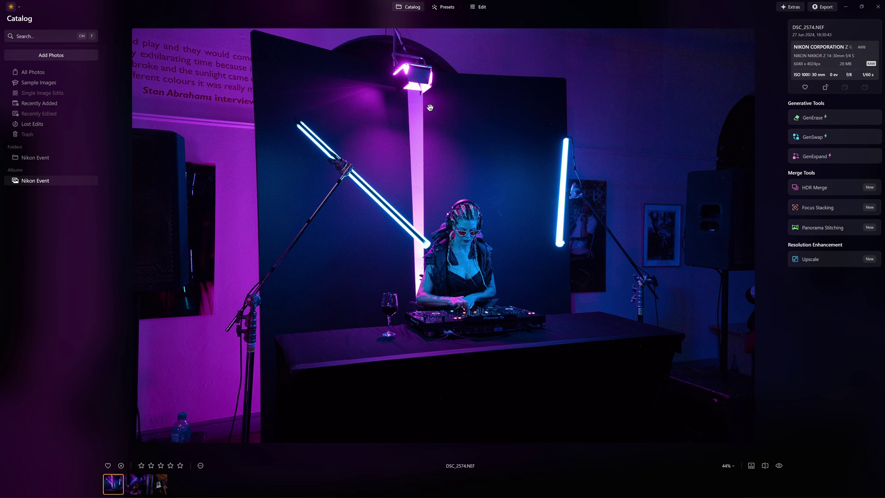
Step: Apply Noiseless at High to DSC_2574 (denoise 50/50, Details 50, Sharpness 30) and zoom out to check
left_click(478, 7)
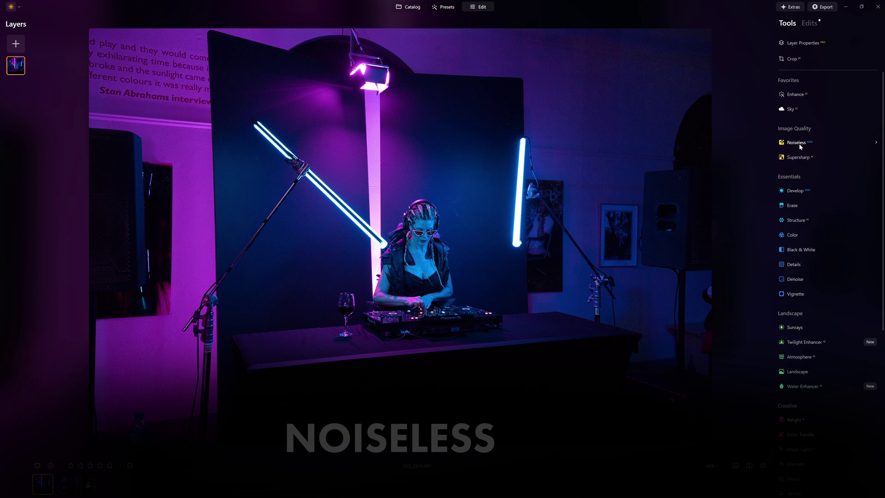
left_click(800, 144)
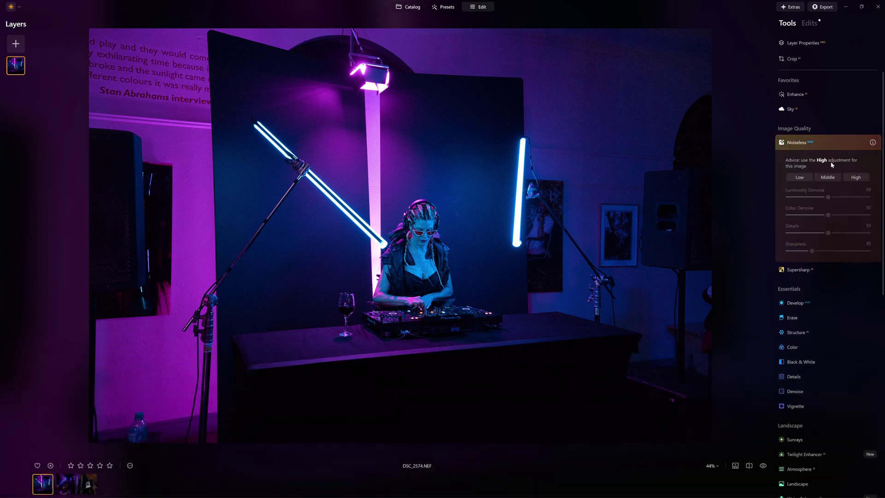
left_click(856, 177)
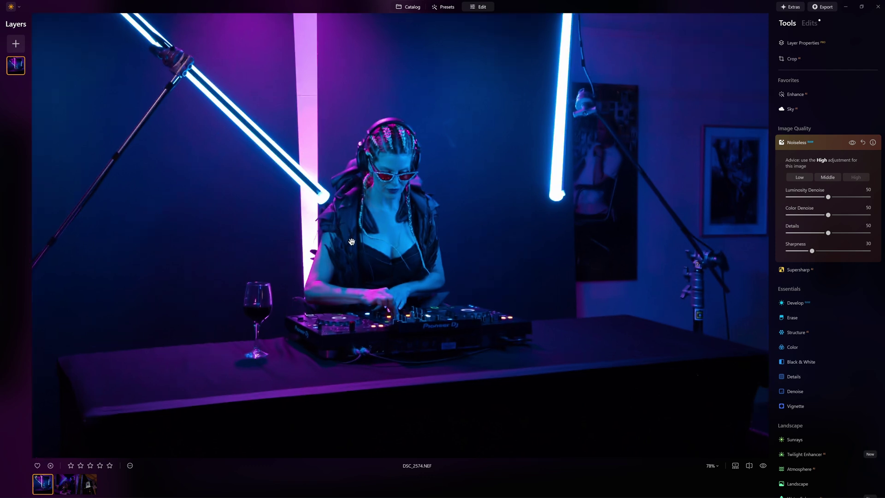
scroll(359, 228, "down", 1)
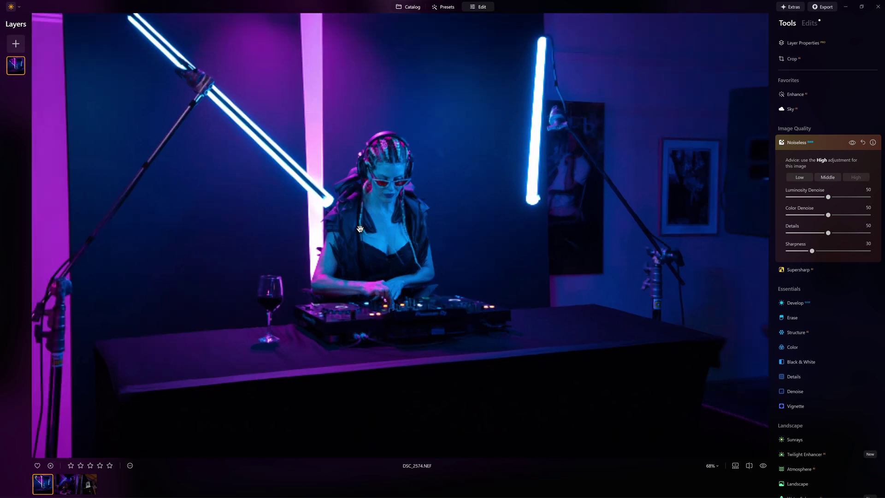
scroll(360, 228, "down", 1)
scroll(359, 228, "down", 1)
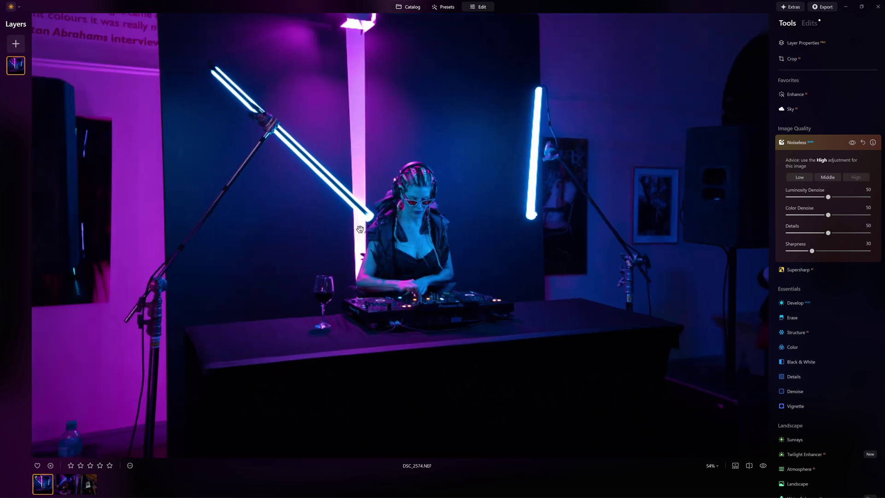
scroll(445, 246, "down", 1)
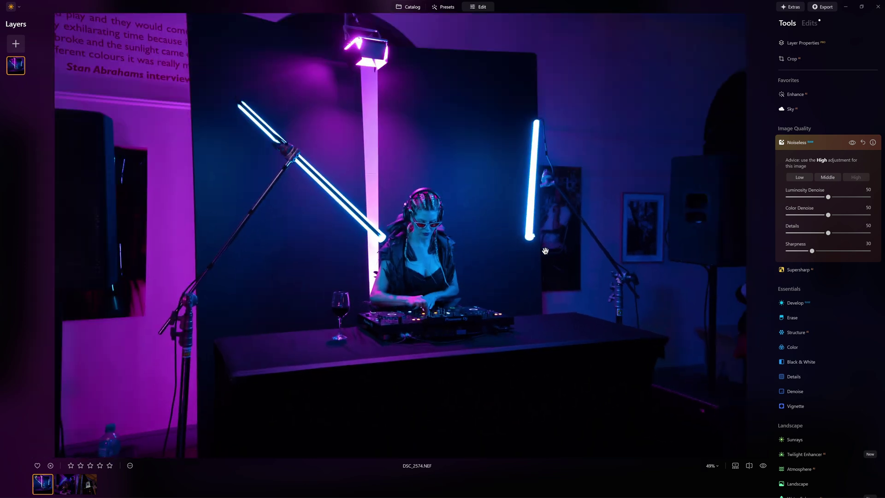
Step: Open the throne photo DSC_2583 from the grid and apply Noiseless at High
left_click(407, 8)
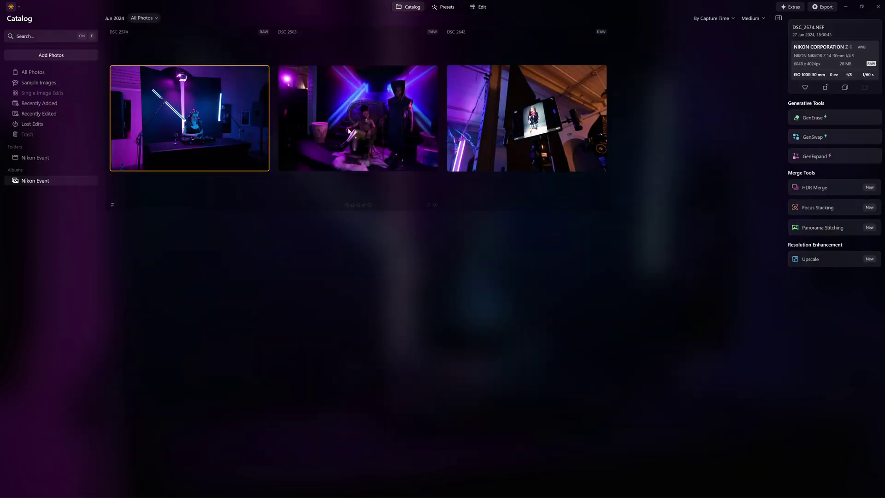
double_click(426, 163)
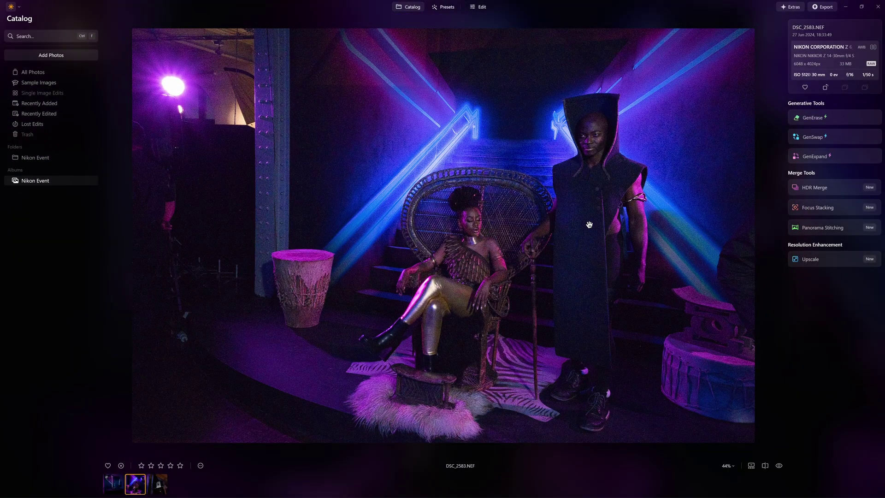
left_click(478, 8)
left_click(797, 144)
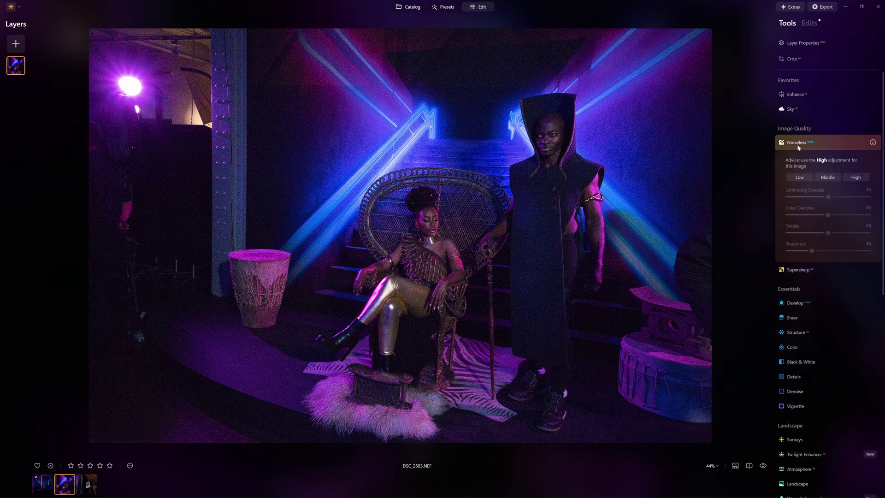
left_click(860, 179)
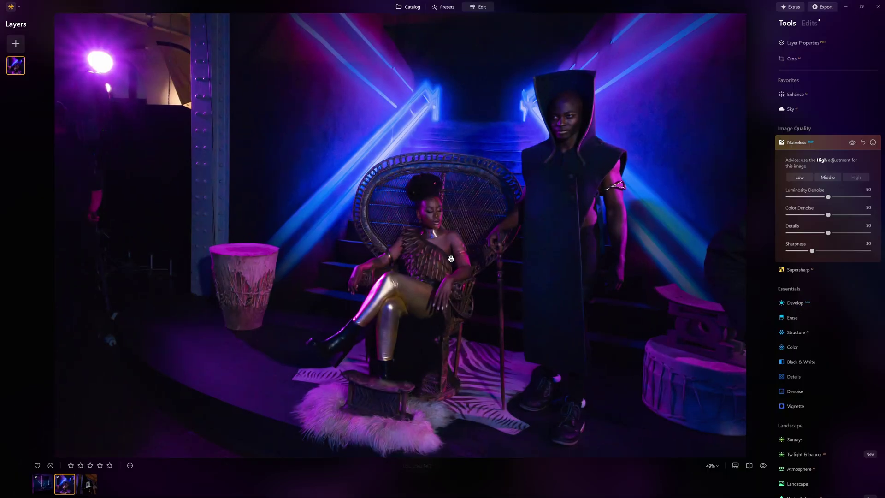
Step: Return to the grid, open the tablet photo DSC_2642 full size, and bring it into editing
key("g")
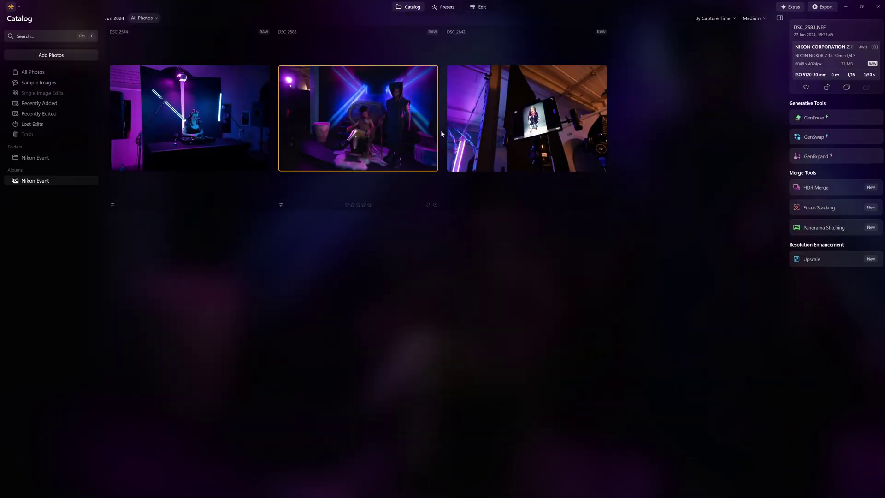
left_click(536, 107)
double_click(536, 107)
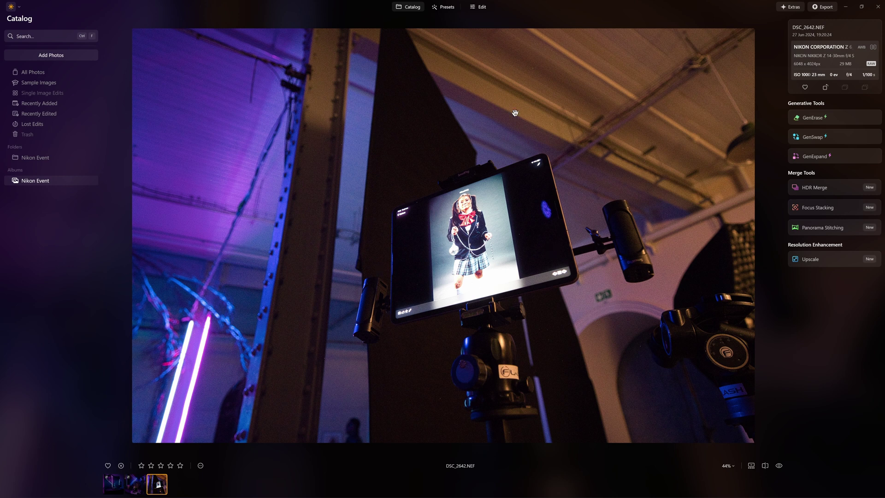
double_click(256, 234)
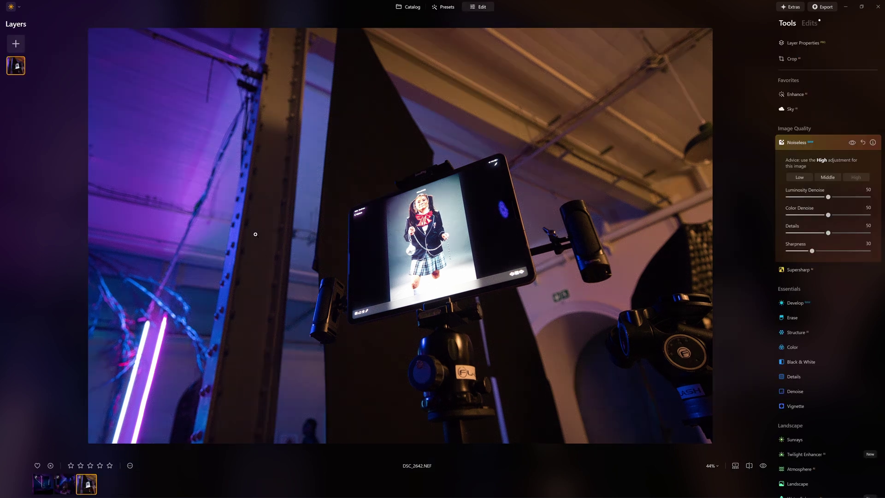